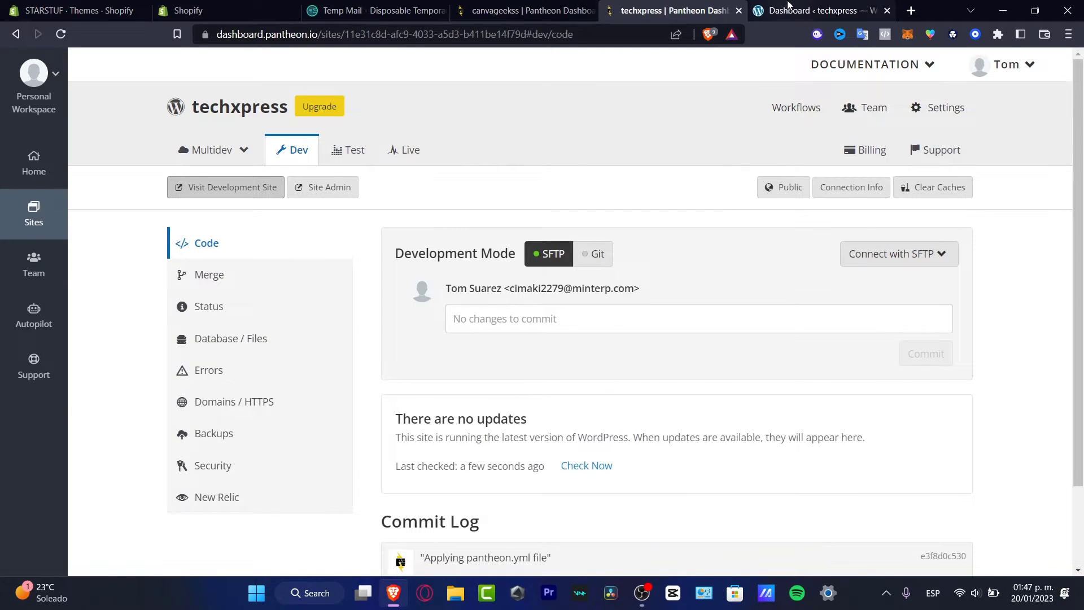
Check the techxpress WordPress admin, then bring up the canvageekss Dev environment Code page
left_click(819, 11)
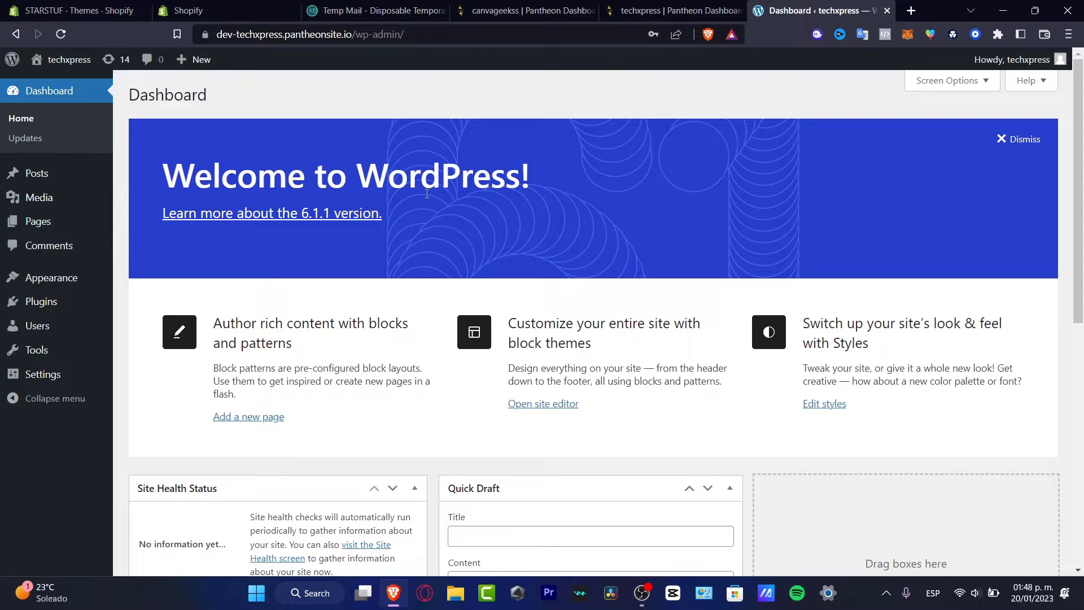
left_click(497, 12)
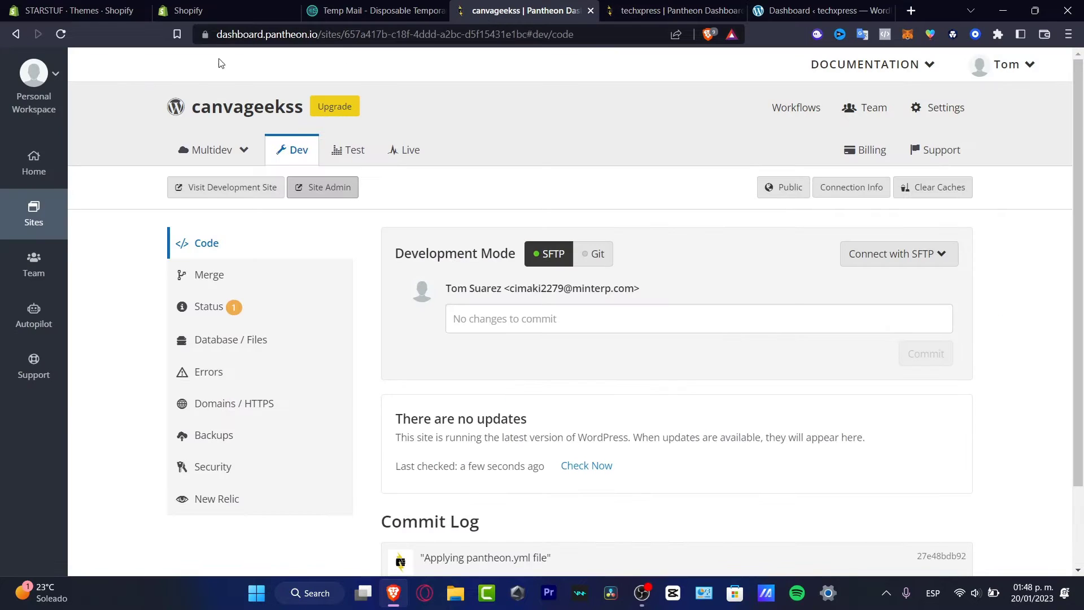
Open pantheon.io in a new tab and dismiss the free trial sign-up popup
left_click(912, 11)
type("pantheon.io")
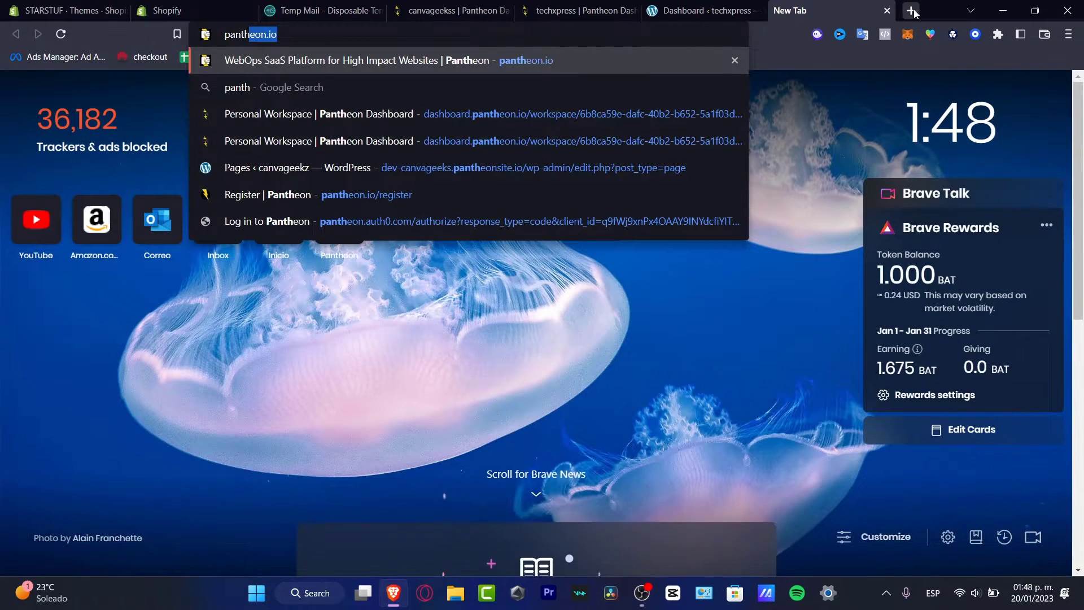
key("Return")
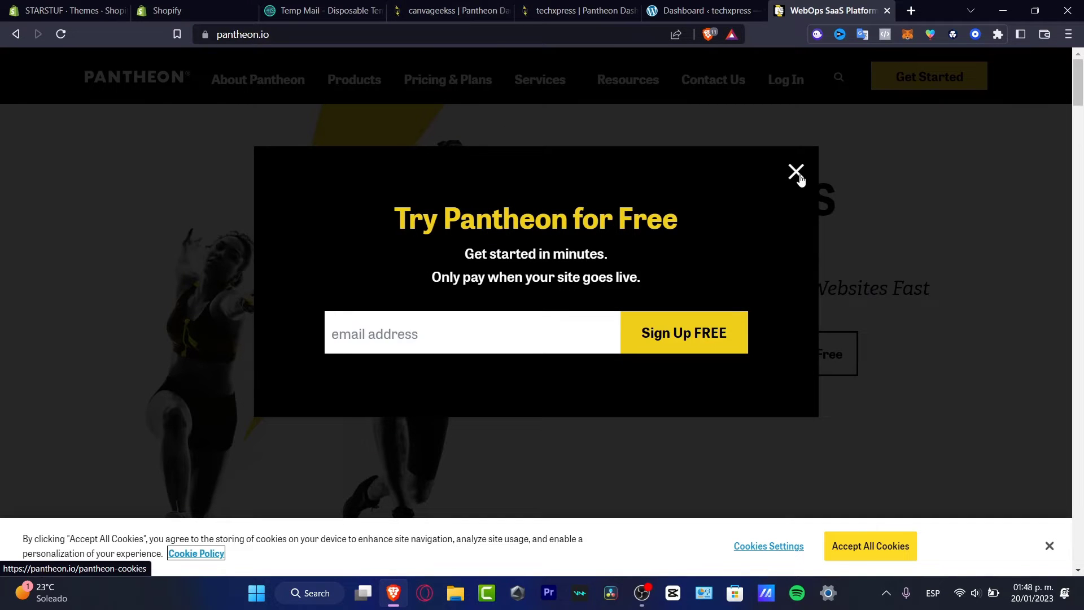
left_click(797, 176)
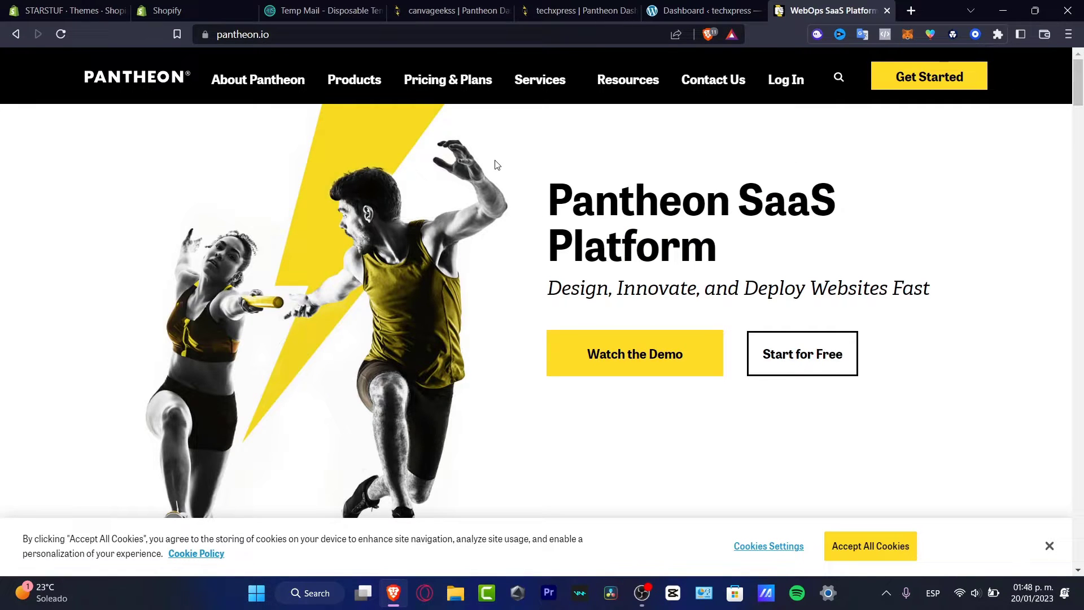
Review the Pantheon pricing plans, including the free Silver tier, then return to techxpress WordPress
mouse_move(461, 82)
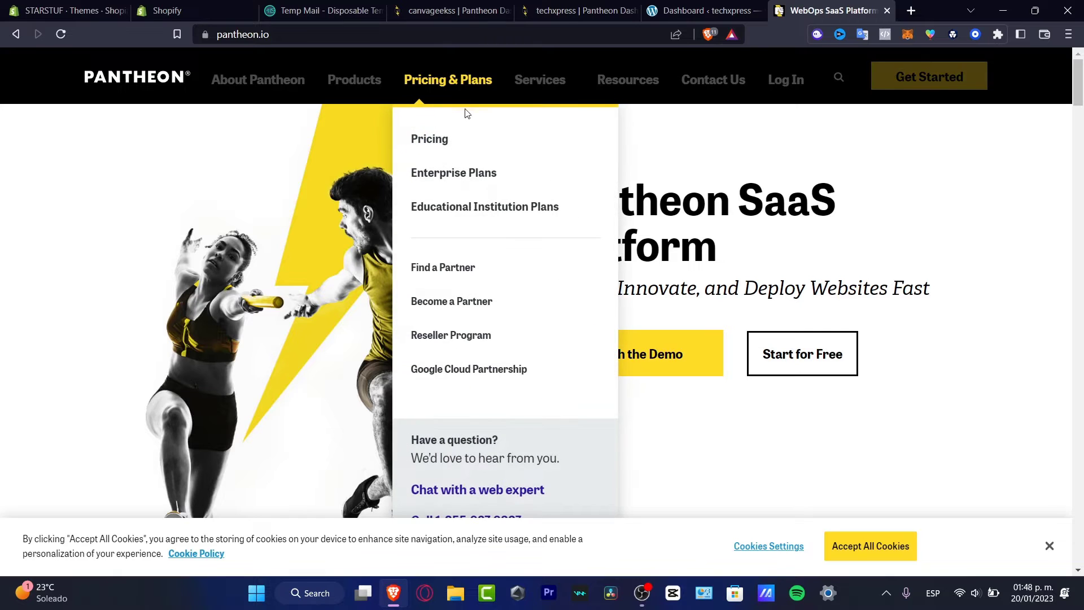
left_click(455, 147)
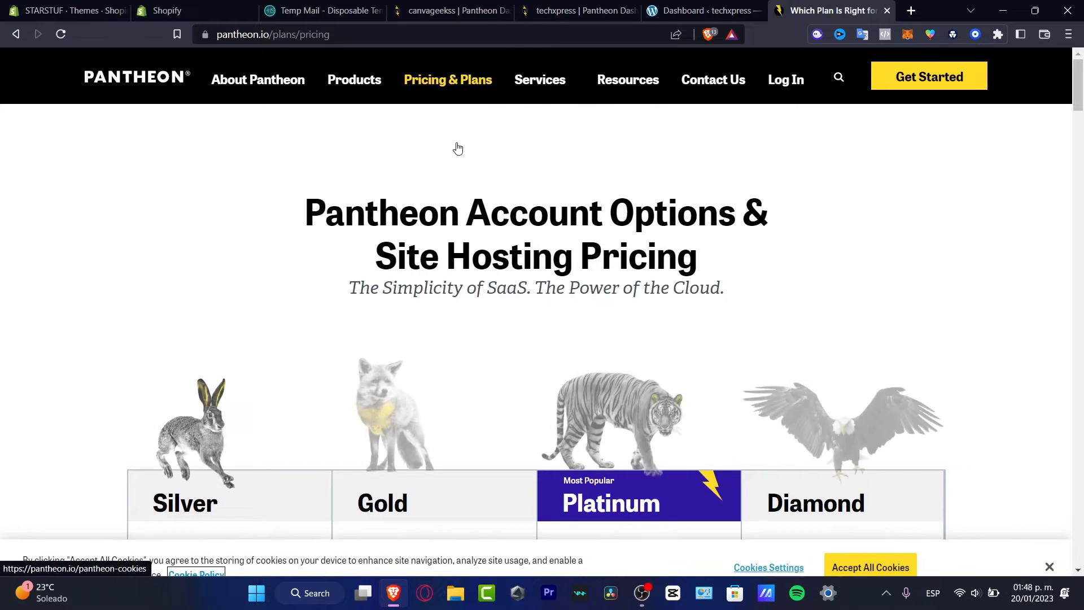
scroll(736, 195, "down", 3)
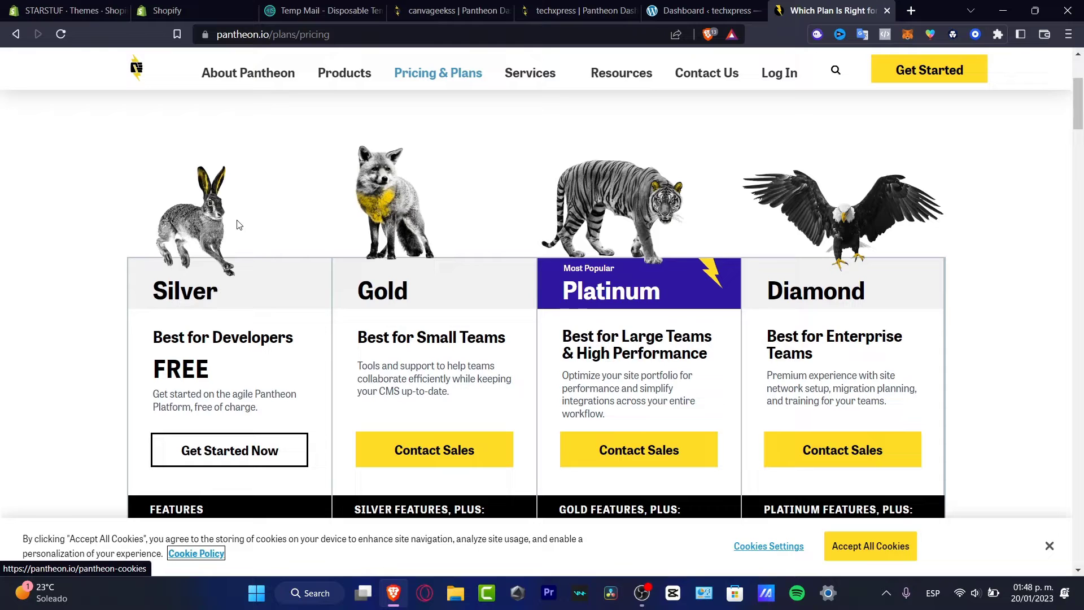
scroll(262, 272, "down", 3)
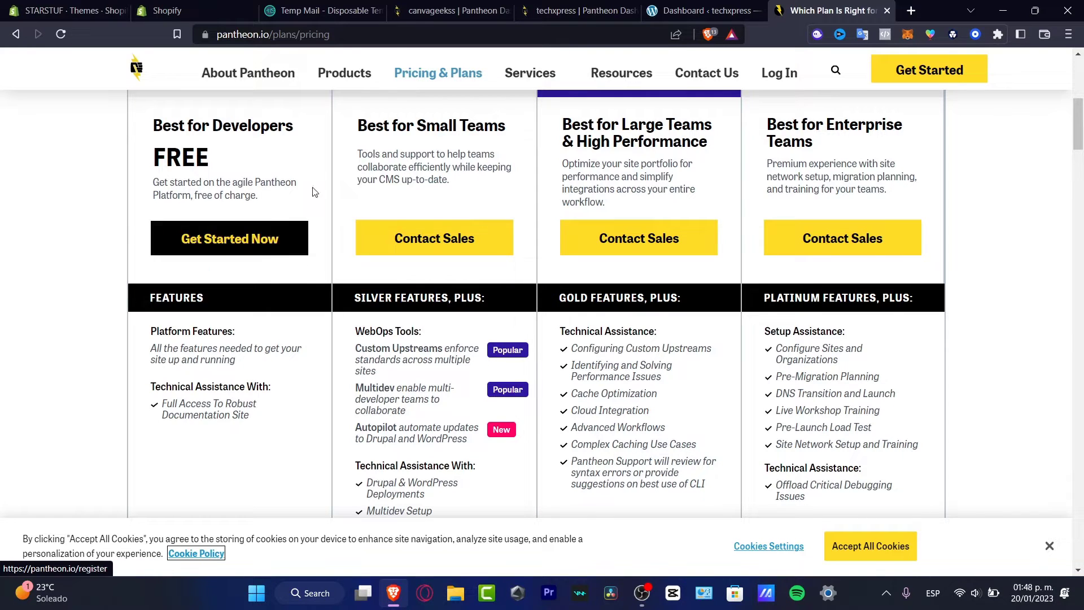
left_click(732, 5)
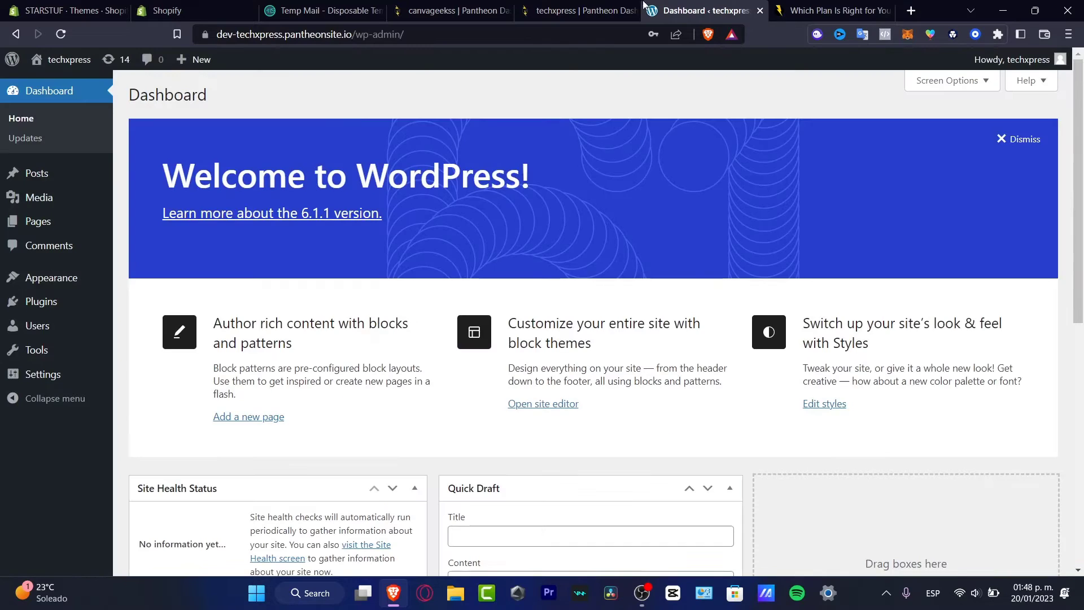
left_click(595, 11)
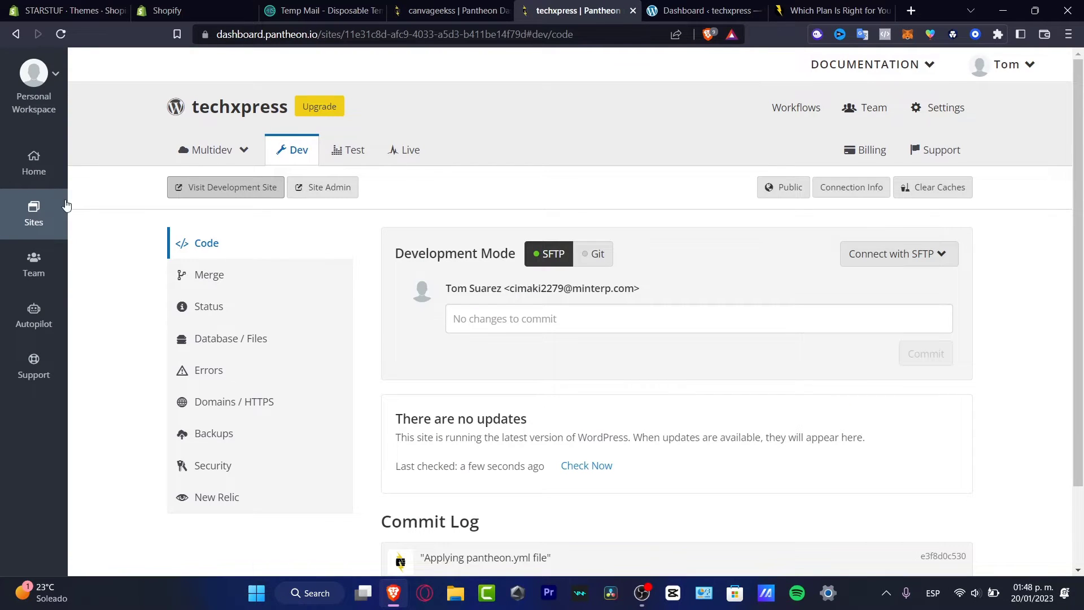
left_click(61, 220)
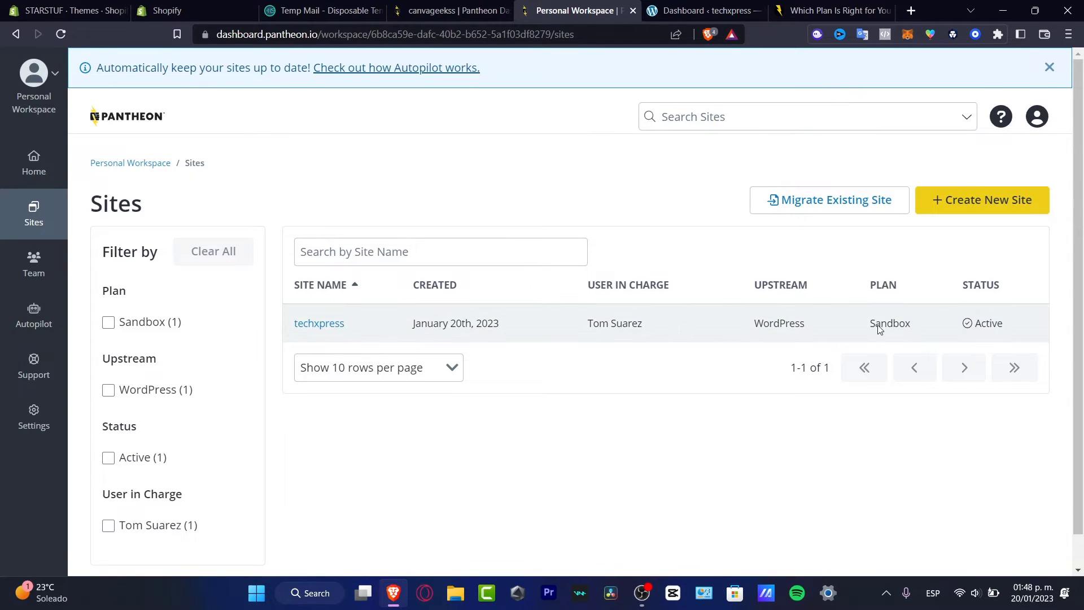
left_click(336, 323)
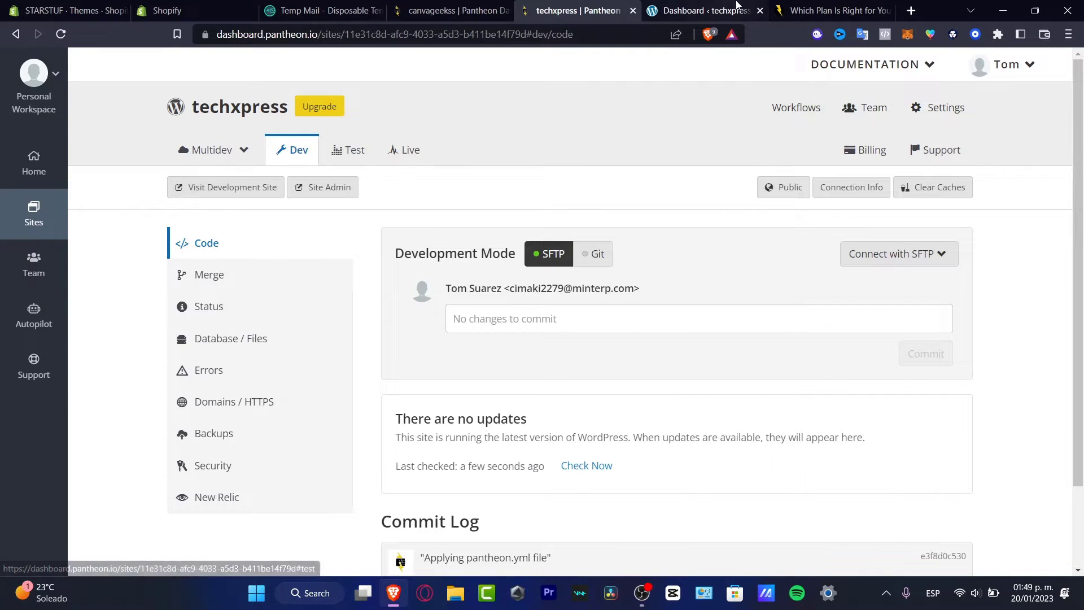
left_click(737, 7)
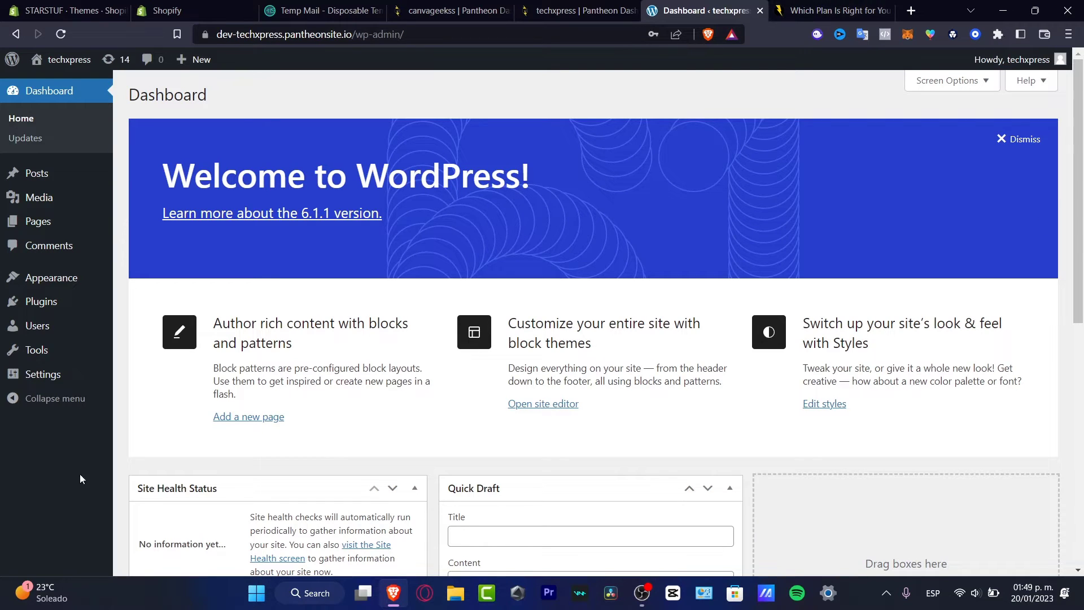
Search Plugins > Add New for 'elementor', then install and activate Elementor Website Builder
left_click(67, 307)
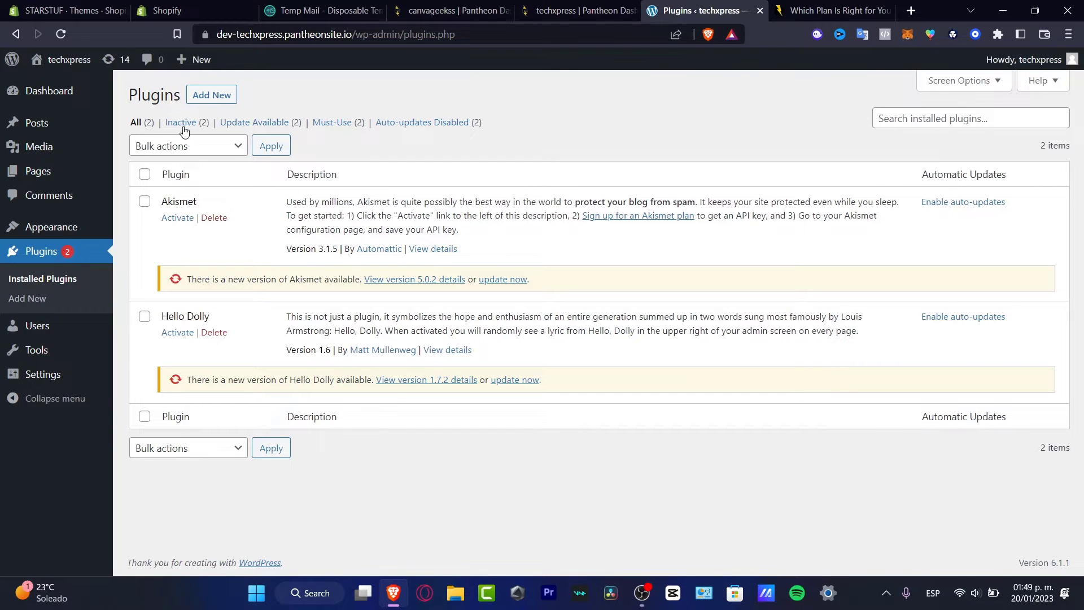
left_click(36, 307)
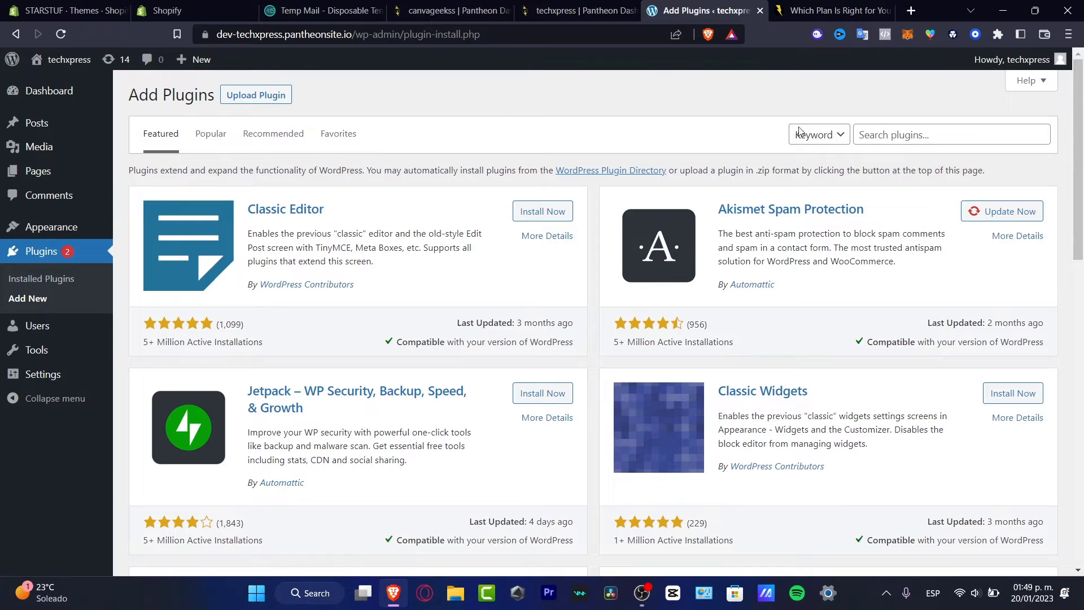
left_click(928, 134)
type("elem")
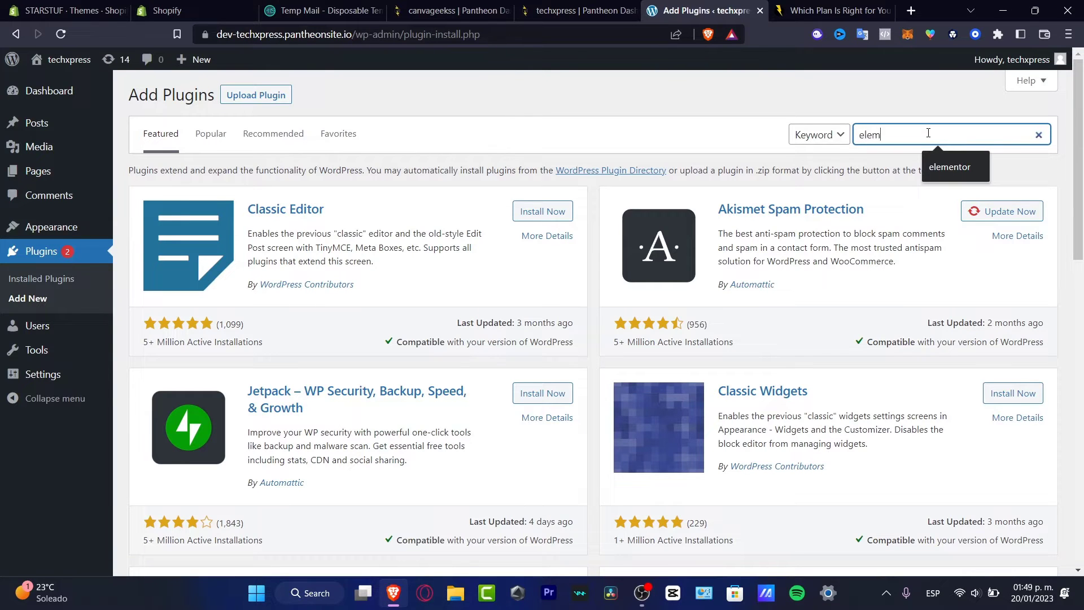
type("entor")
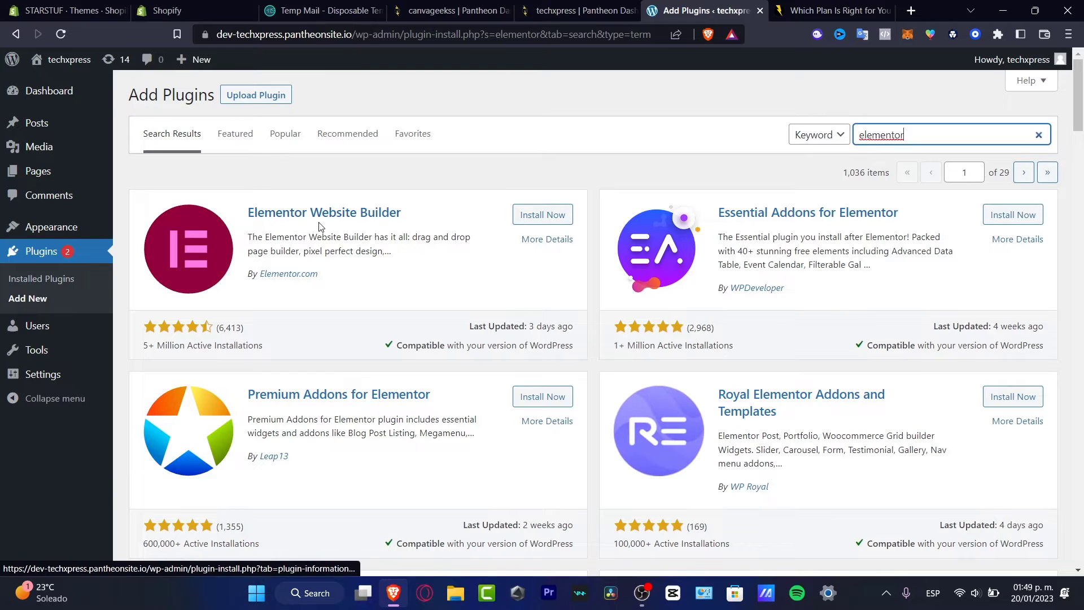
left_click(555, 220)
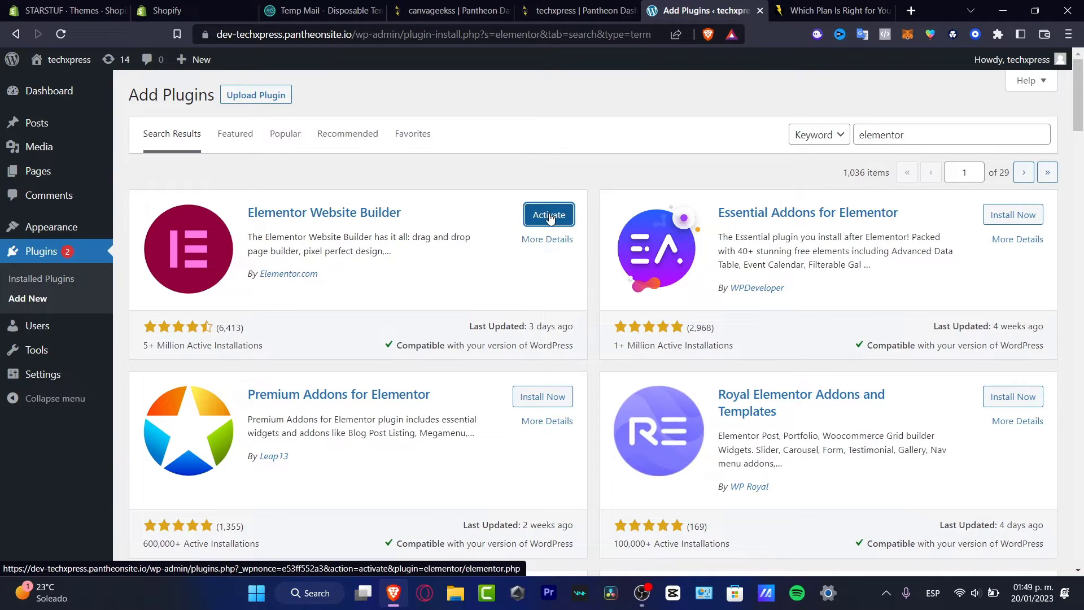
left_click(550, 215)
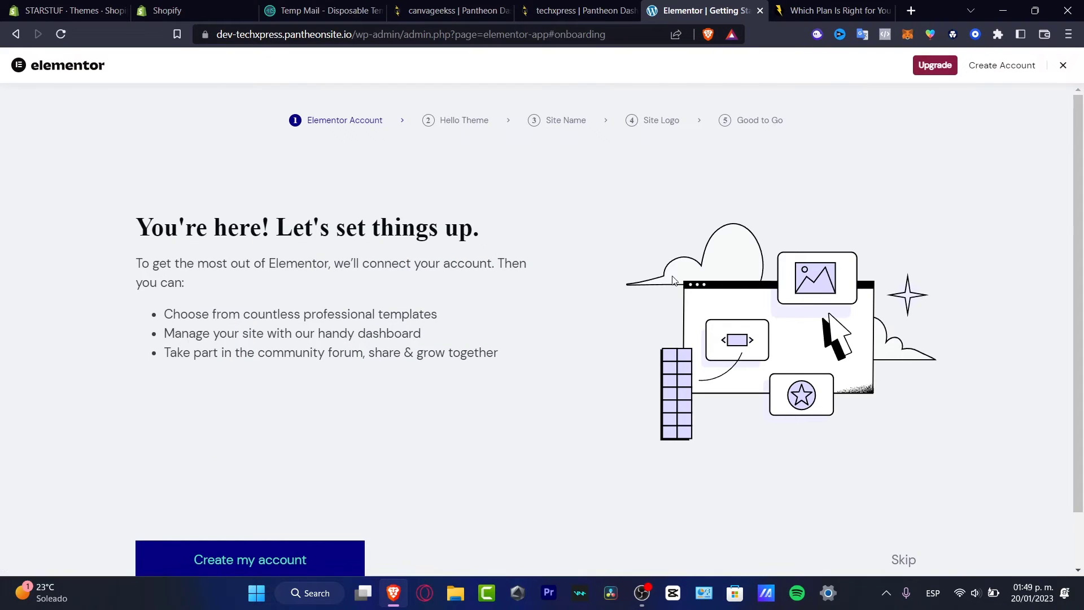
Start Elementor account creation and copy a temporary e-mail address from Temp Mail
scroll(669, 284, "down", 1)
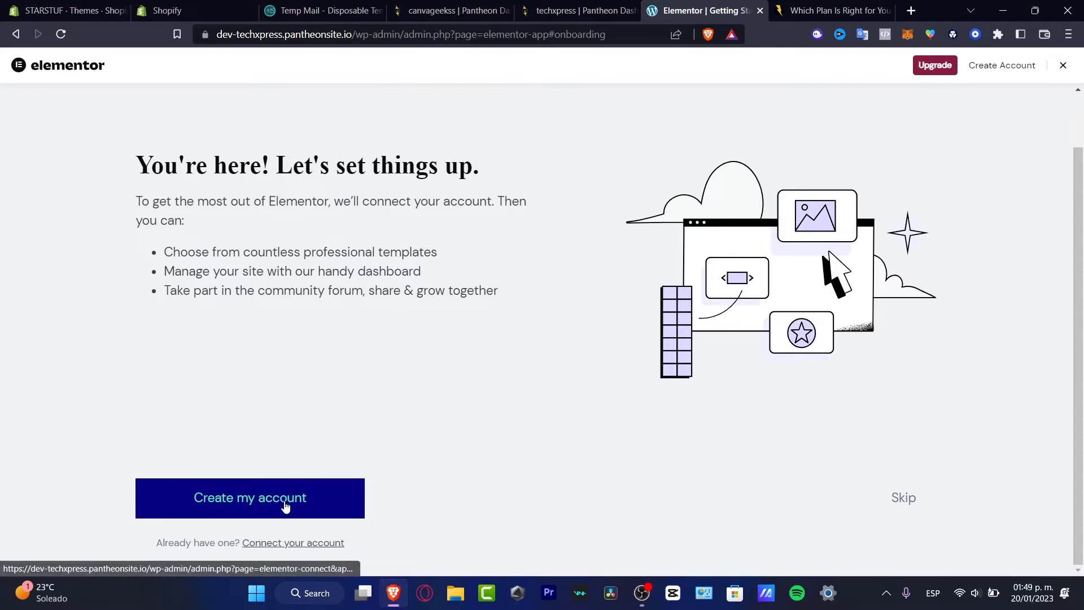
left_click(285, 503)
left_click_drag(247, 39, 865, 23)
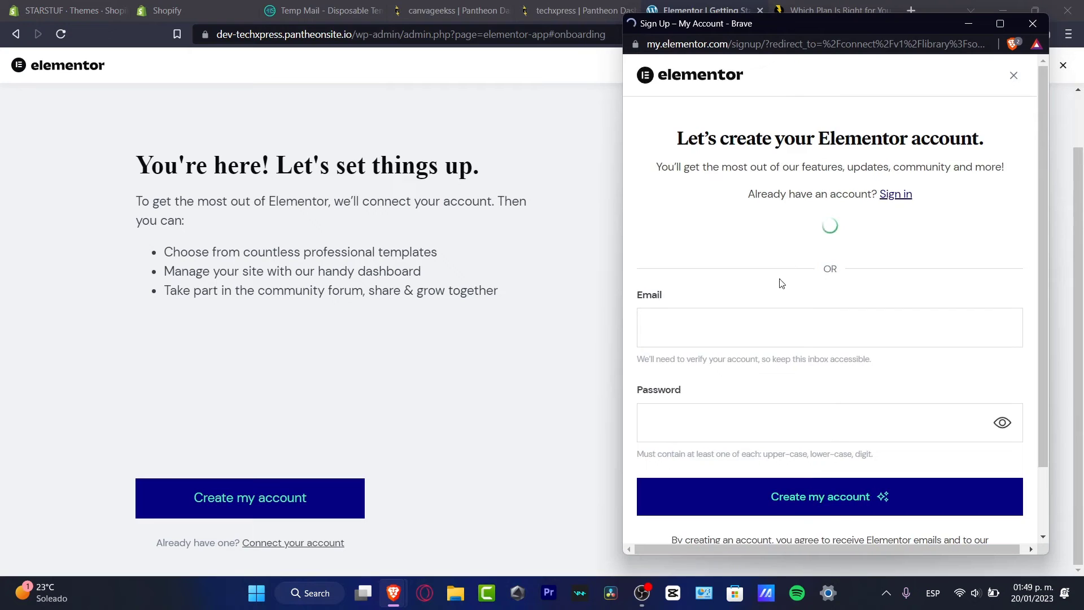
left_click(339, 10)
left_click(681, 191)
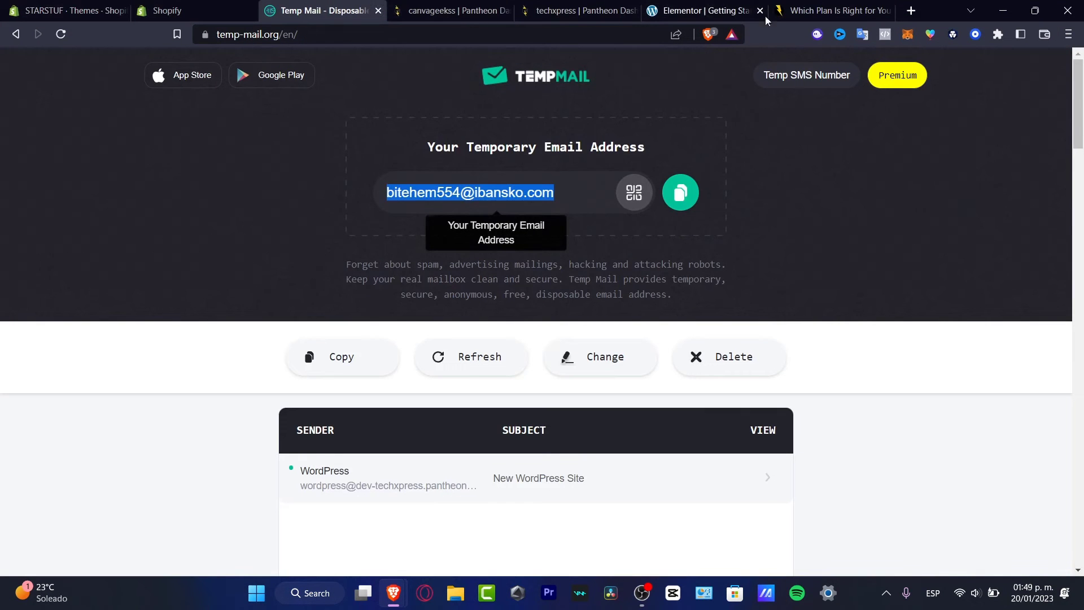
left_click(706, 10)
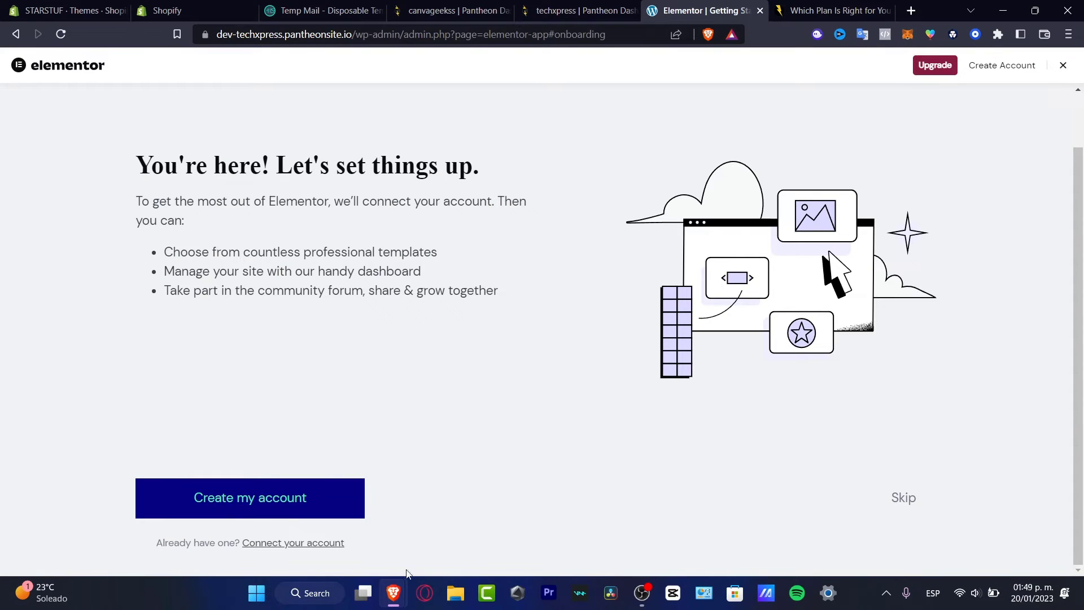
mouse_move(403, 596)
left_click(470, 490)
Sign up with the temporary e-mail and a password, declining the save-password offer
left_click(776, 319)
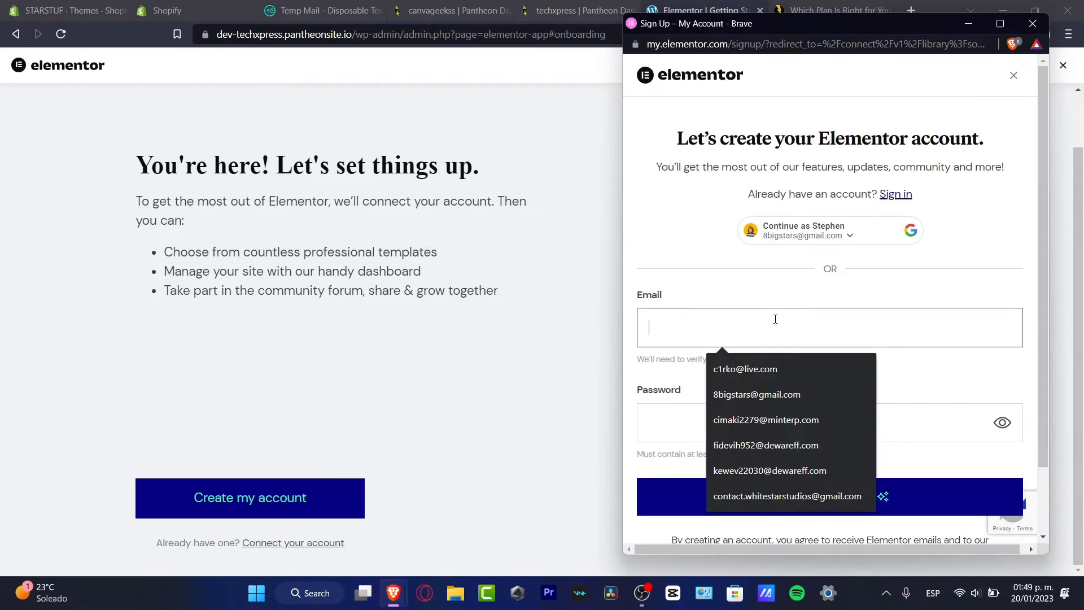
key("ctrl+v")
left_click(726, 426)
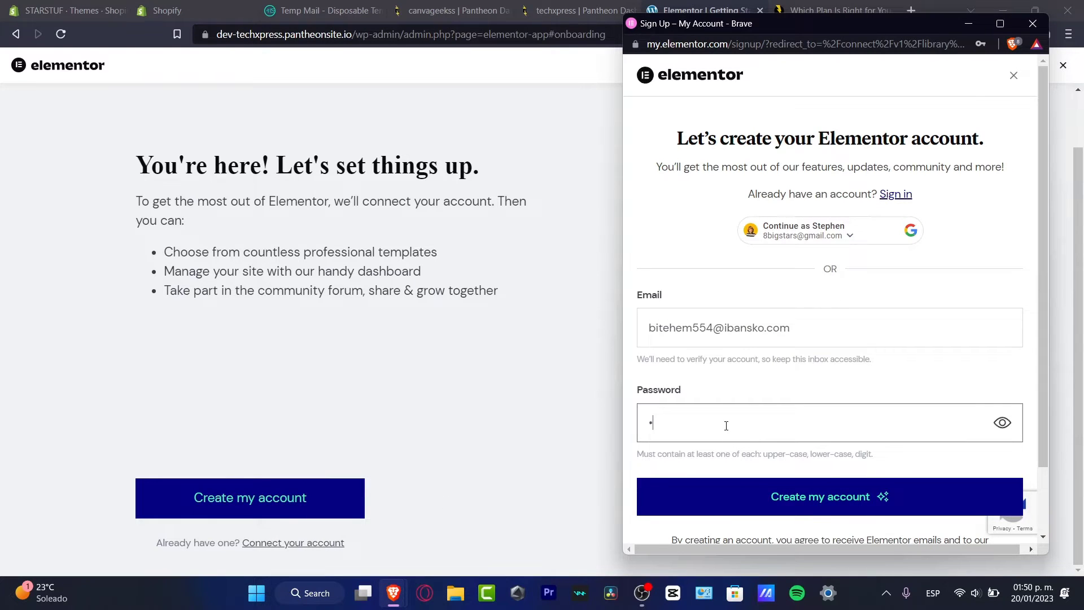
key("Return")
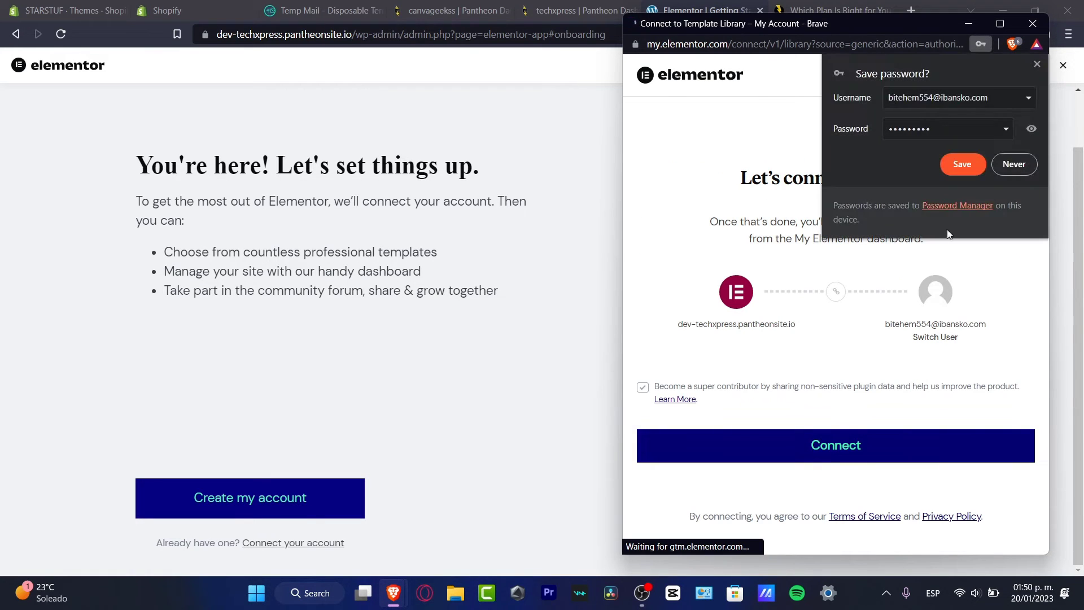
left_click(1037, 65)
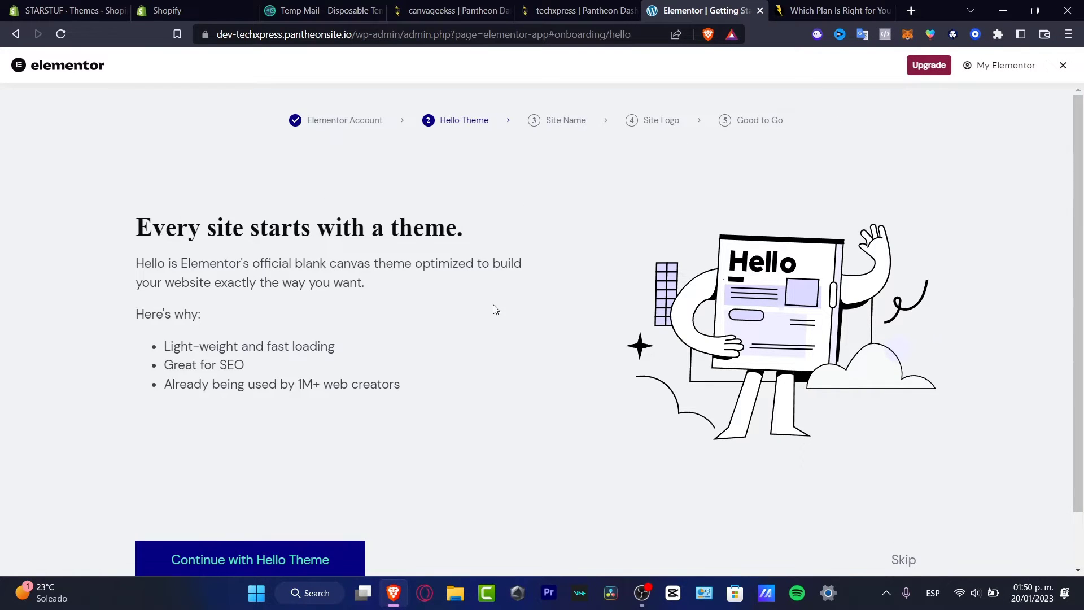
Skip the Hello Theme, Site Name and Site Logo steps and edit a blank canvas
scroll(495, 310, "down", 1)
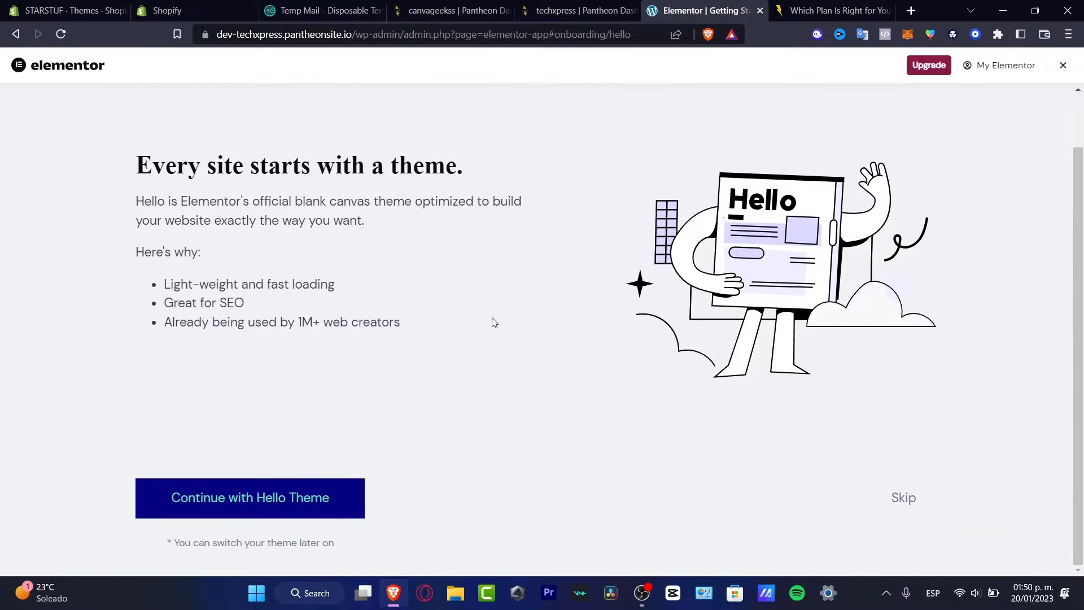
left_click(902, 496)
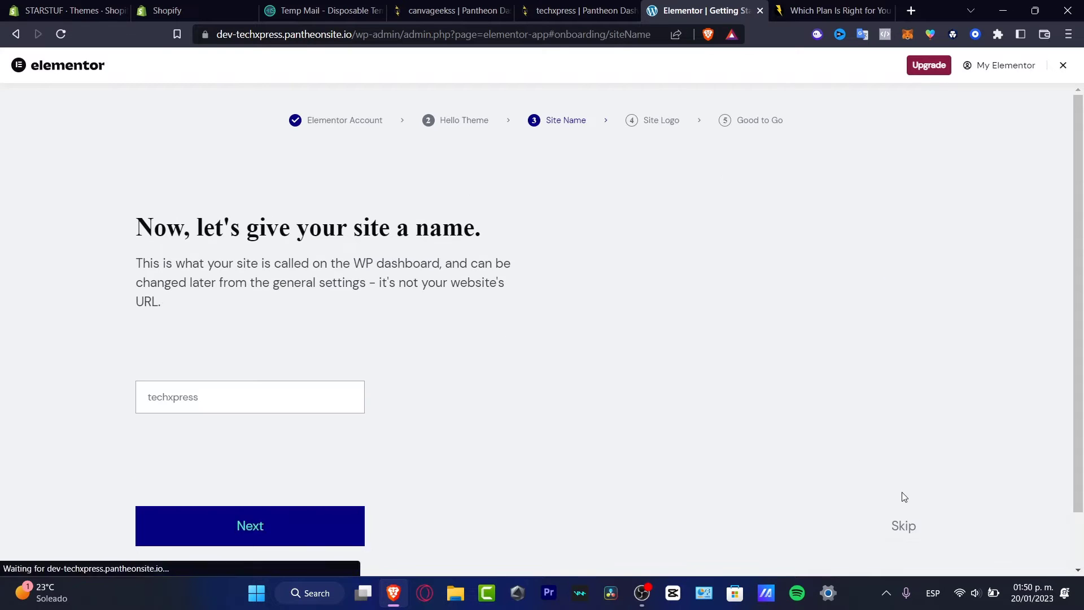
left_click(309, 397)
left_click(901, 560)
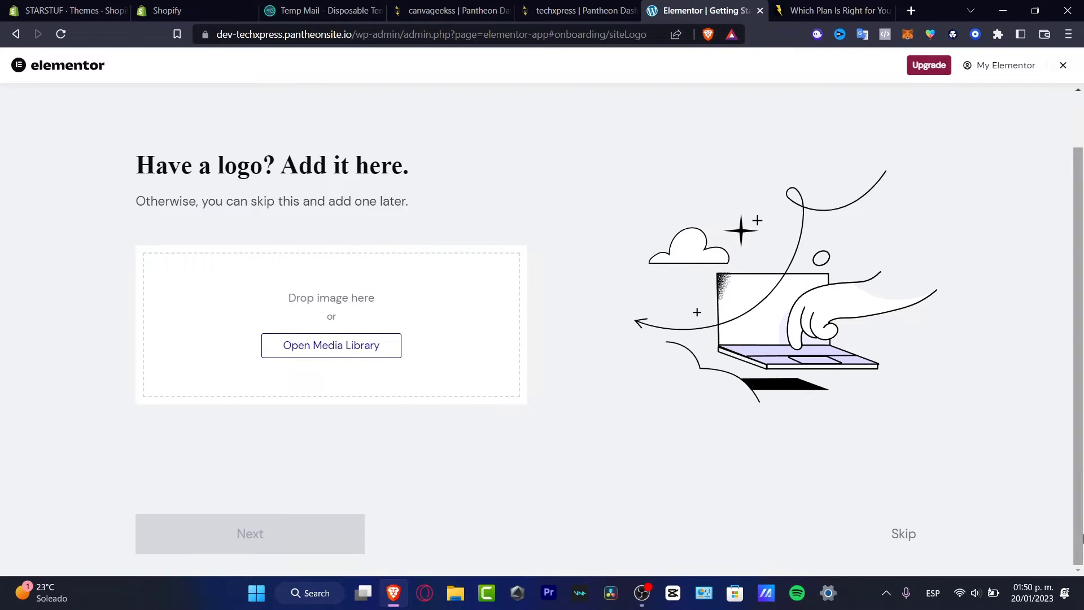
left_click(909, 537)
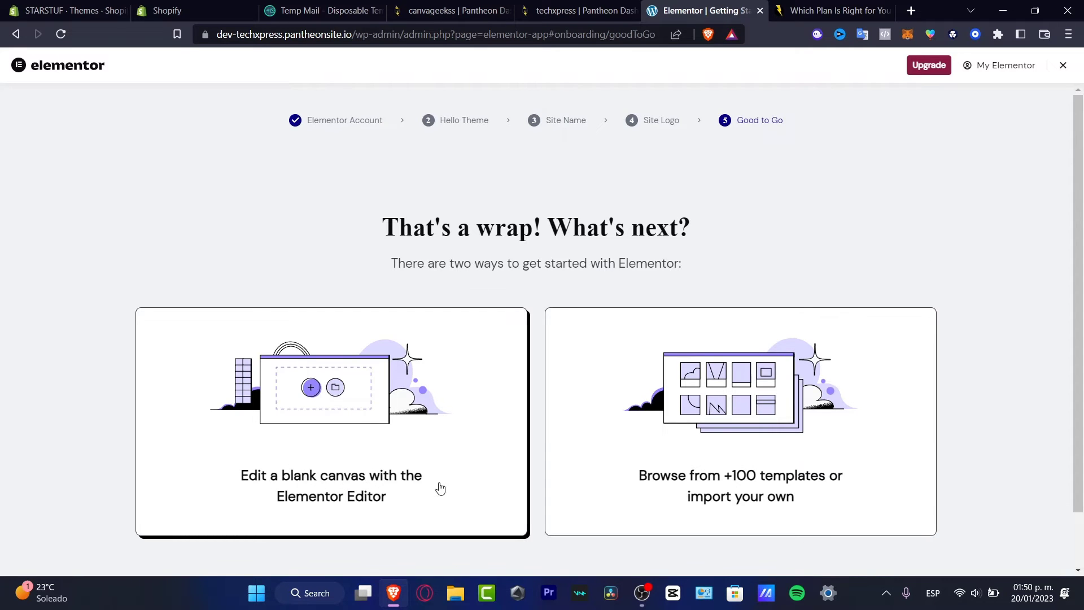
left_click(379, 504)
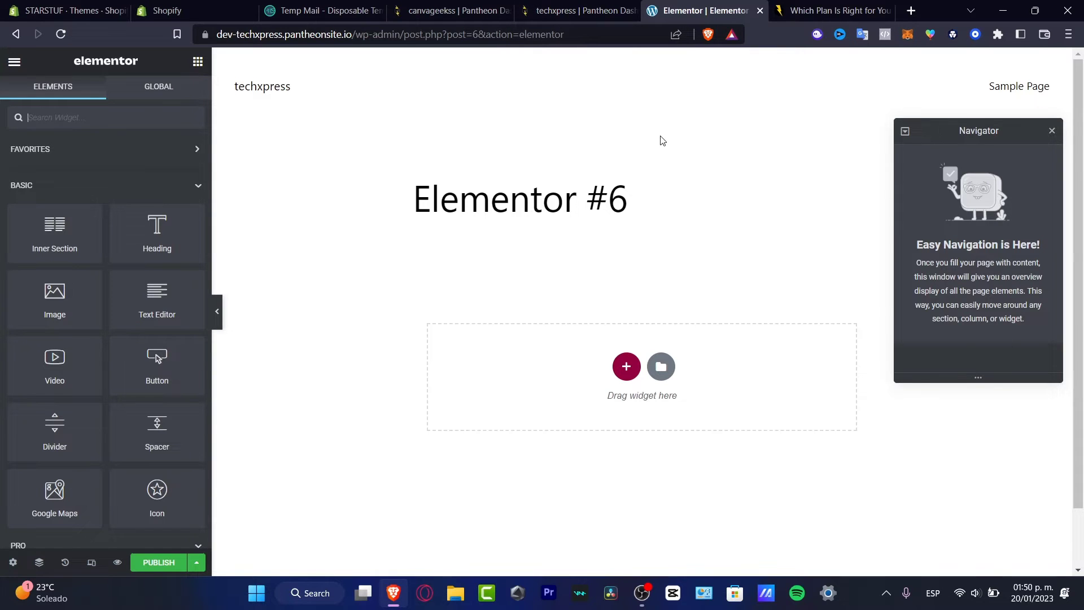
left_click(77, 125)
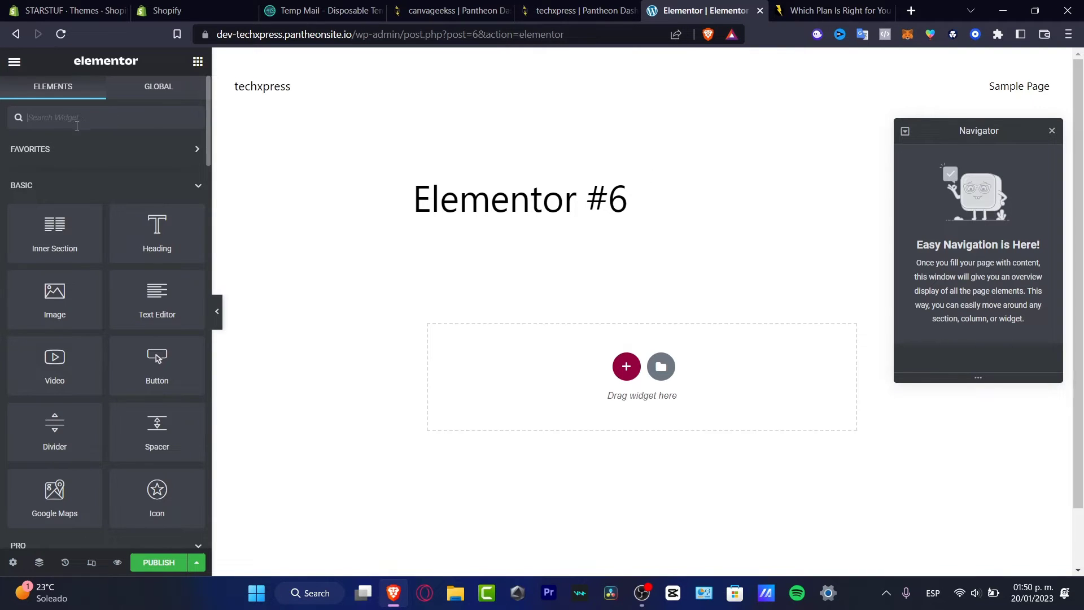
scroll(132, 431, "down", 10)
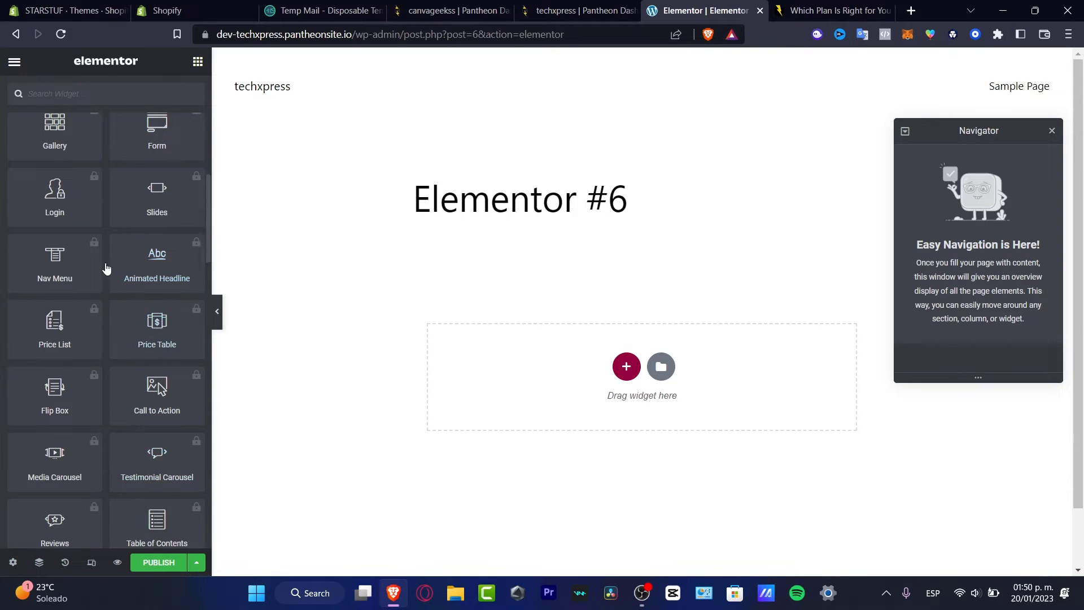
scroll(150, 399, "up", 9)
scroll(158, 383, "down", 5)
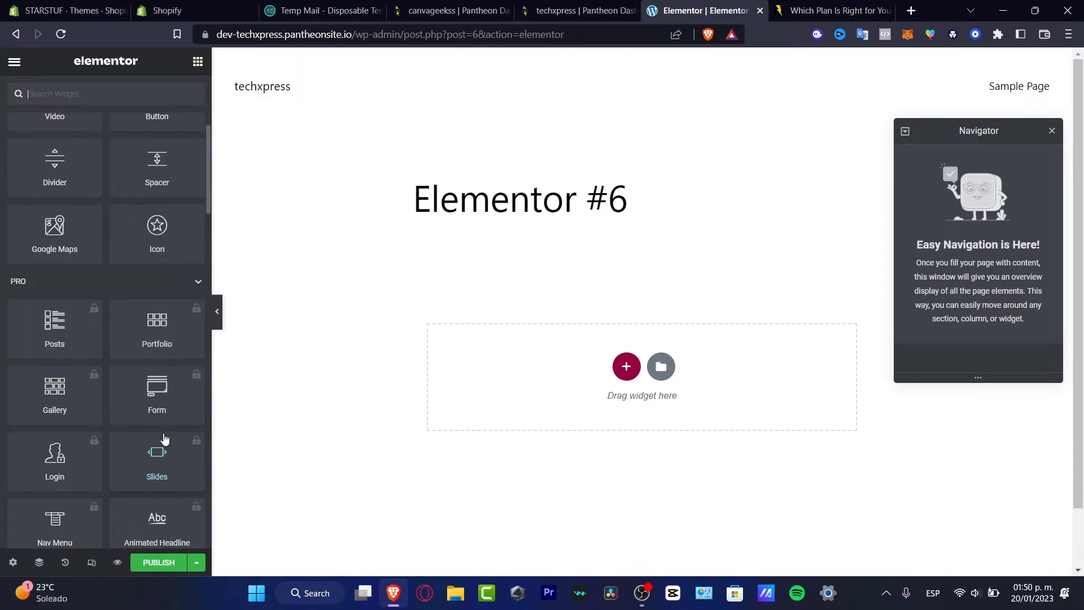
scroll(125, 362, "up", 5)
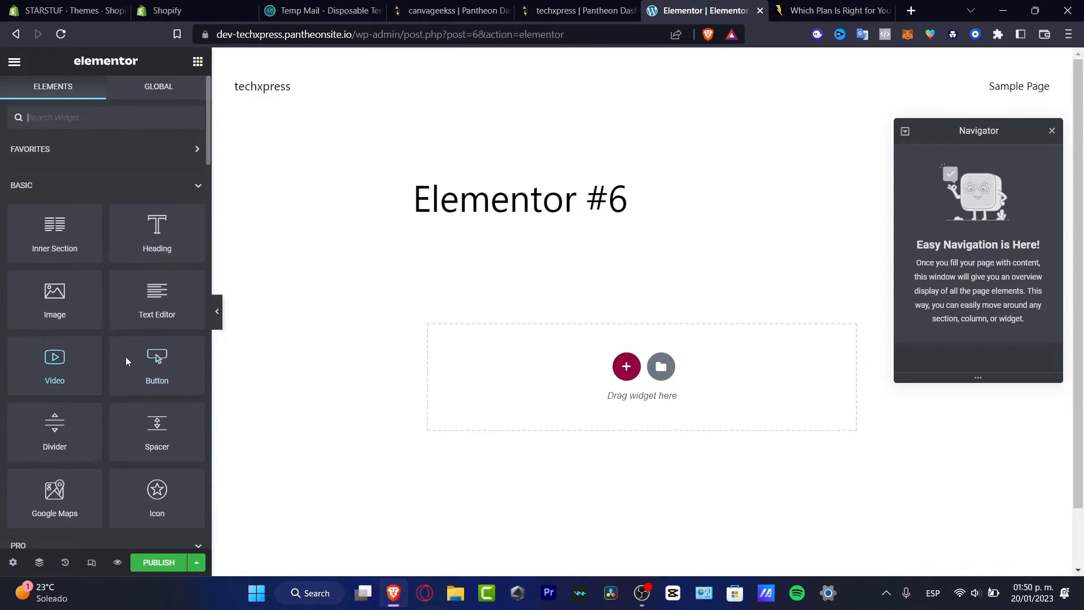
left_click(48, 188)
left_click(38, 186)
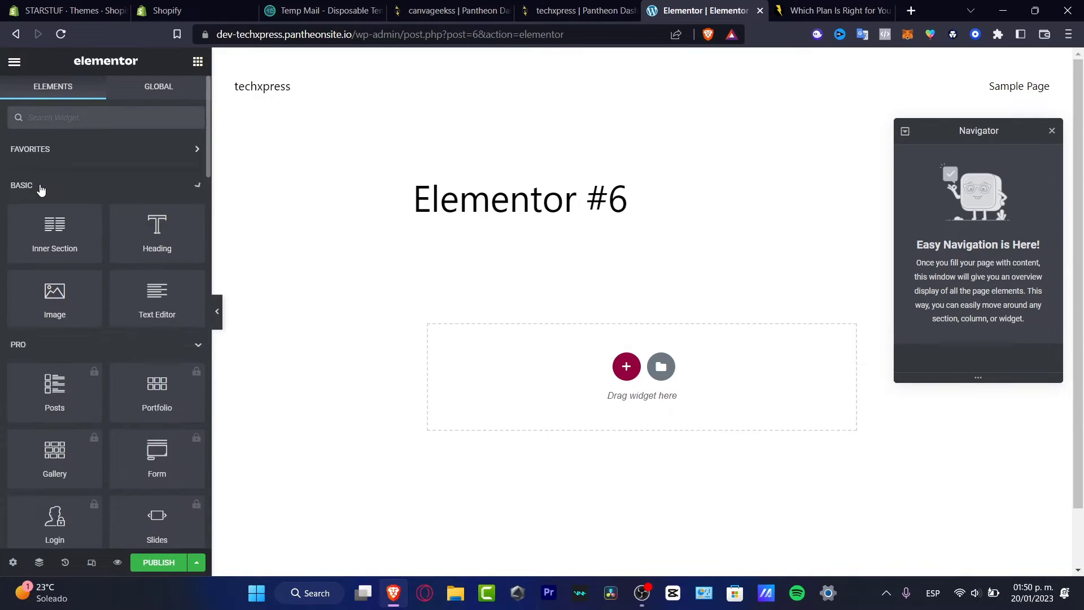
left_click(88, 111)
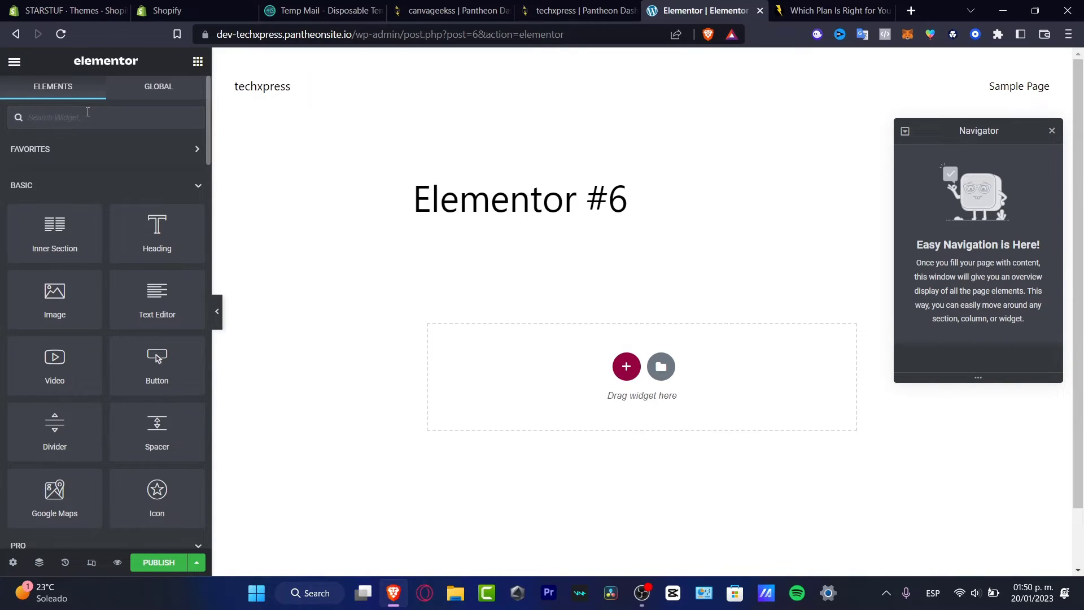
Search widgets for 'tab' and drop the Tabs widget onto the Elementor #6 page
type("w")
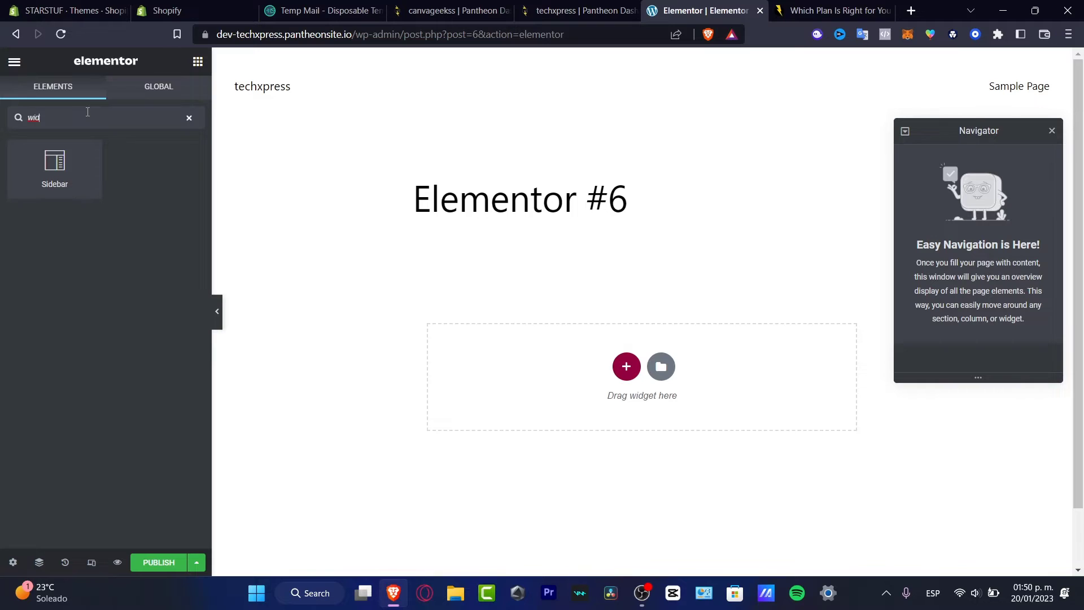
type("id")
key("BackSpace")
key("BackSpace")
key("BackSpace")
type("tab")
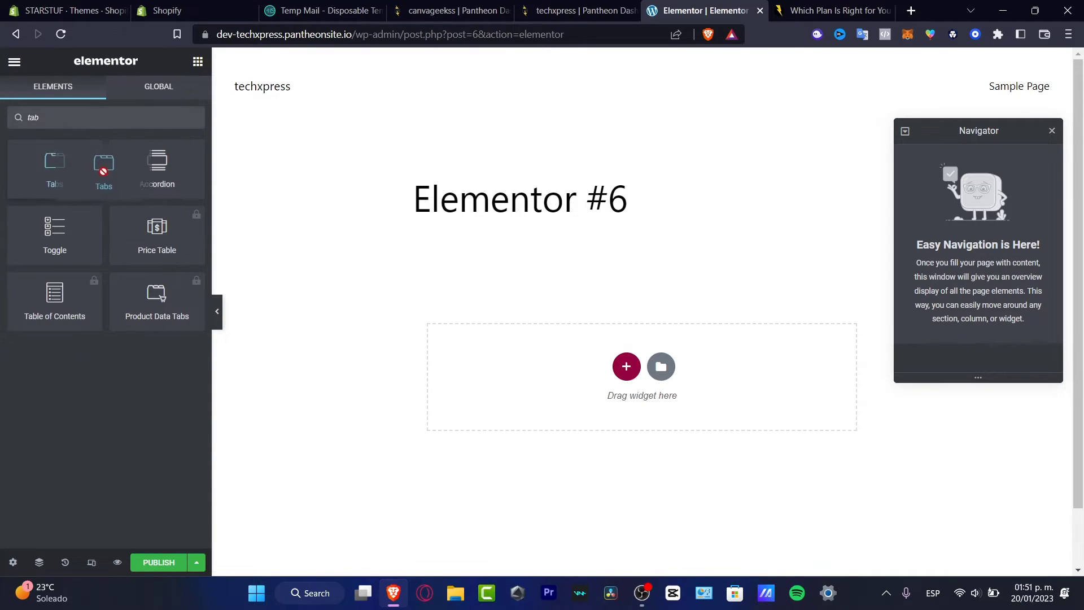
left_click_drag(66, 175, 624, 373)
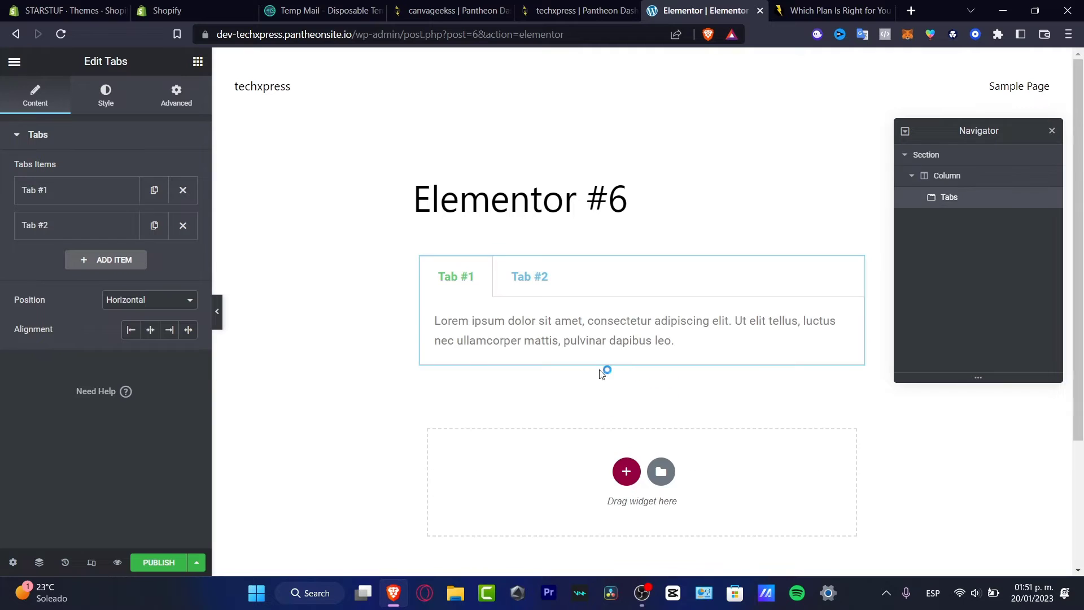